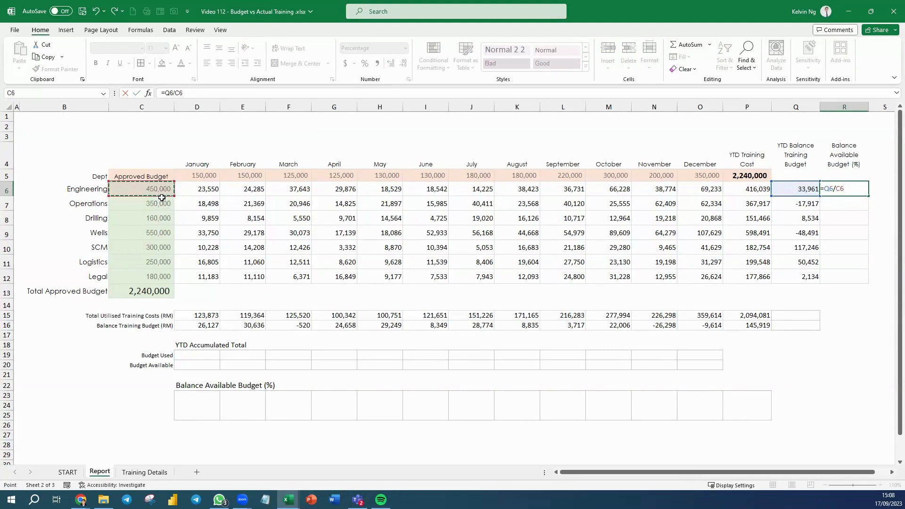
Enter =Q6/C6 as Engineering's balance available percentage in R6 and copy the formula down to R12.
{"action": "key", "text": "Return"}
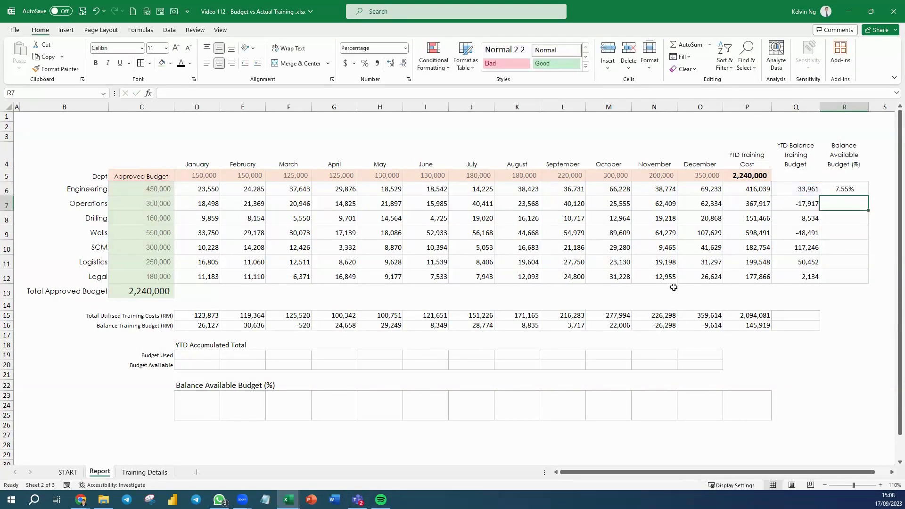
{"action": "left_click", "coordinate": [847, 185]}
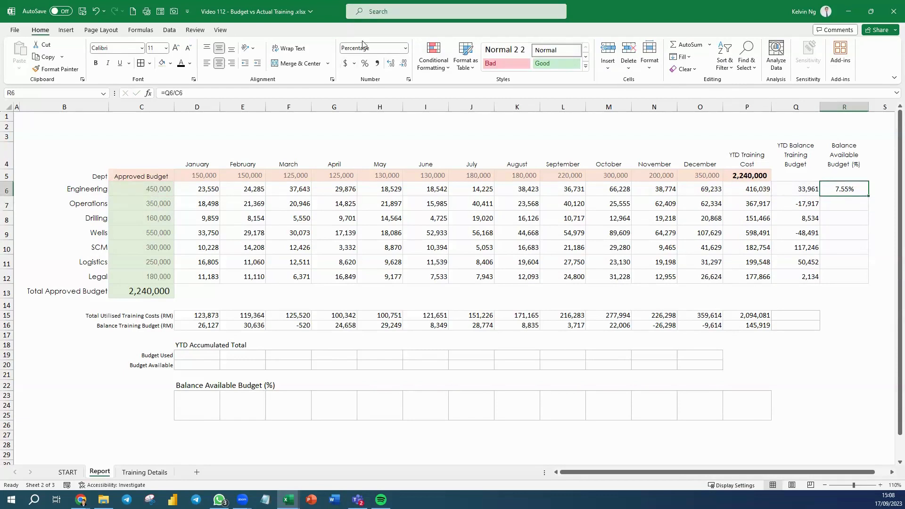
{"action": "left_click_drag", "start_coordinate": [868, 197], "coordinate": [866, 283]}
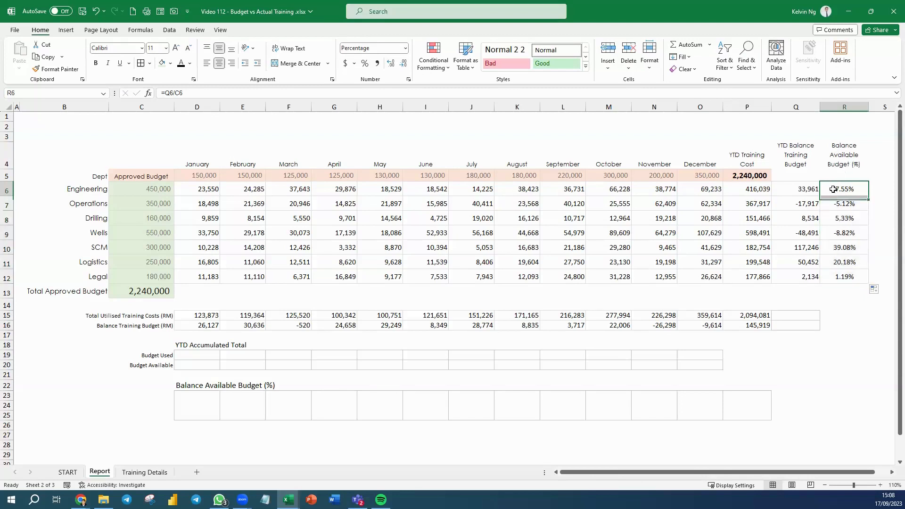
Change the R6 formula to =IF(Q6<0,0,Q6/C6) so negative balances give zero, and copy it down to R12.
{"action": "double_click", "coordinate": [832, 189]}
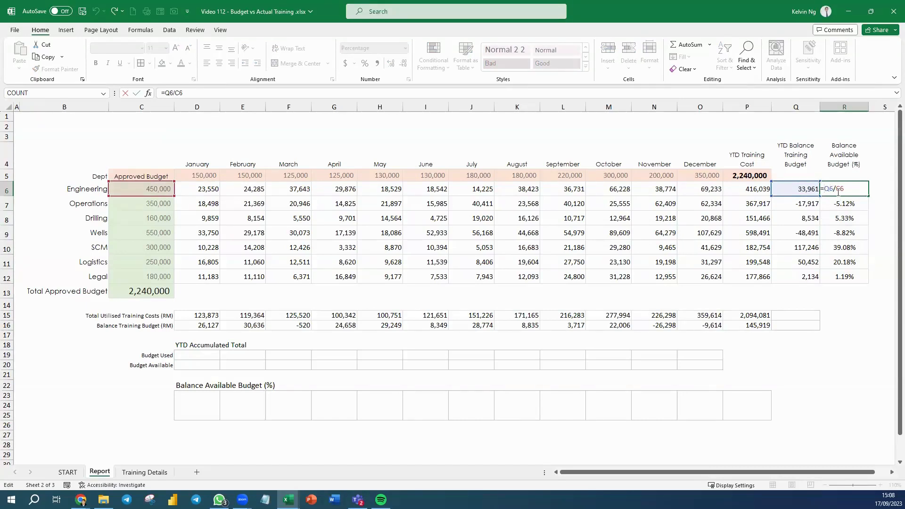
{"action": "type", "text": "IF("}
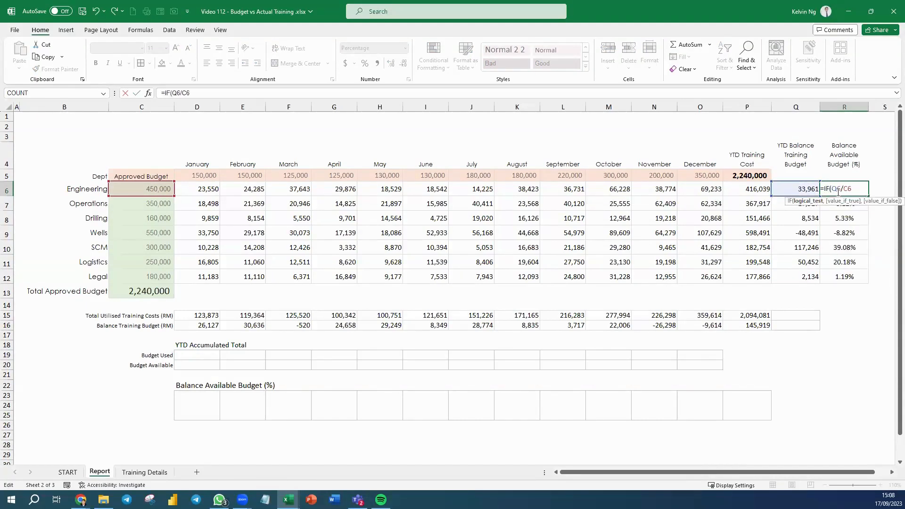
{"action": "left_click", "coordinate": [787, 188]}
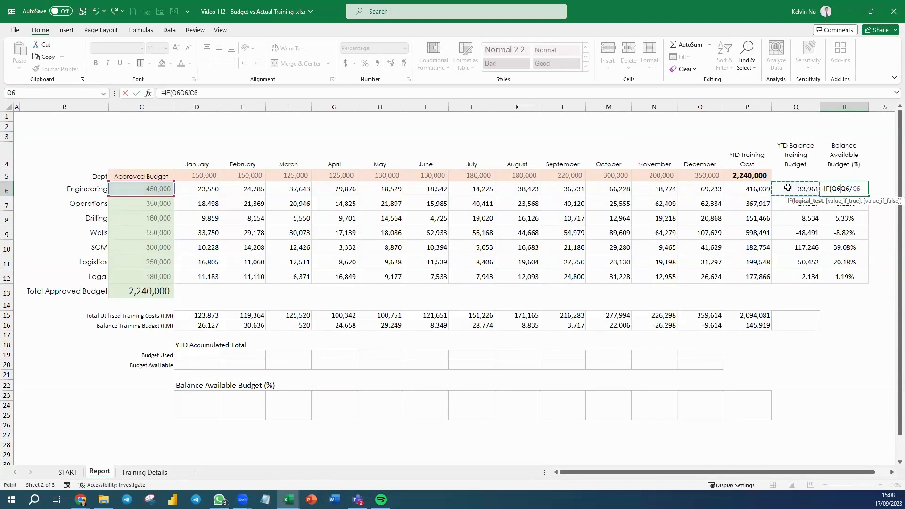
{"action": "type", "text": "<0"}
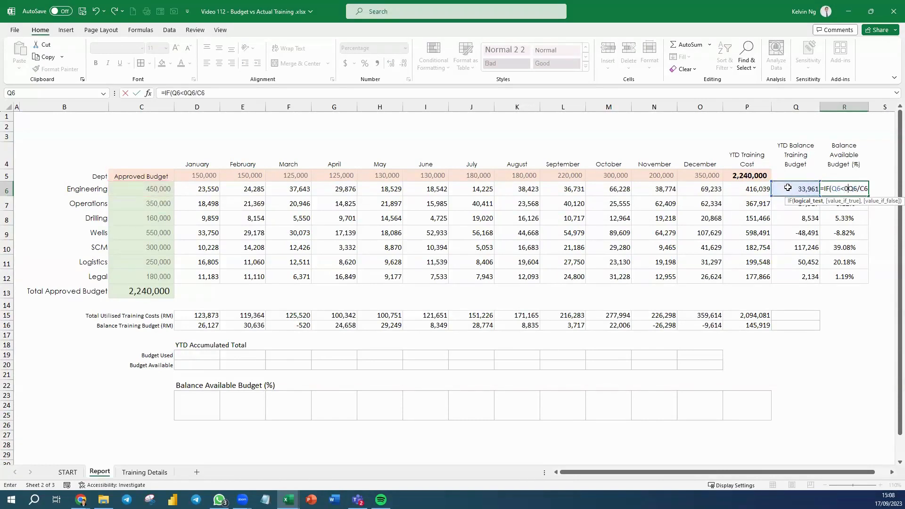
{"action": "type", "text": ",0"}
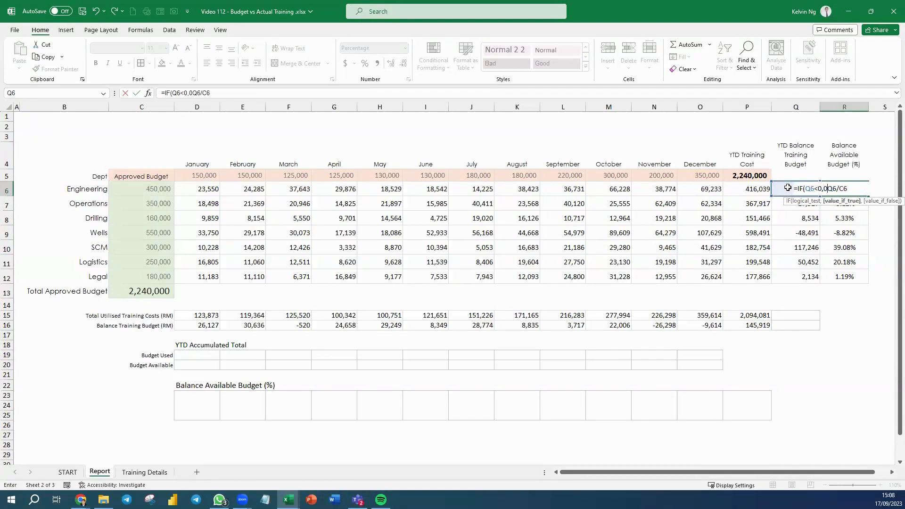
{"action": "type", "text": ",Q6/C6"}
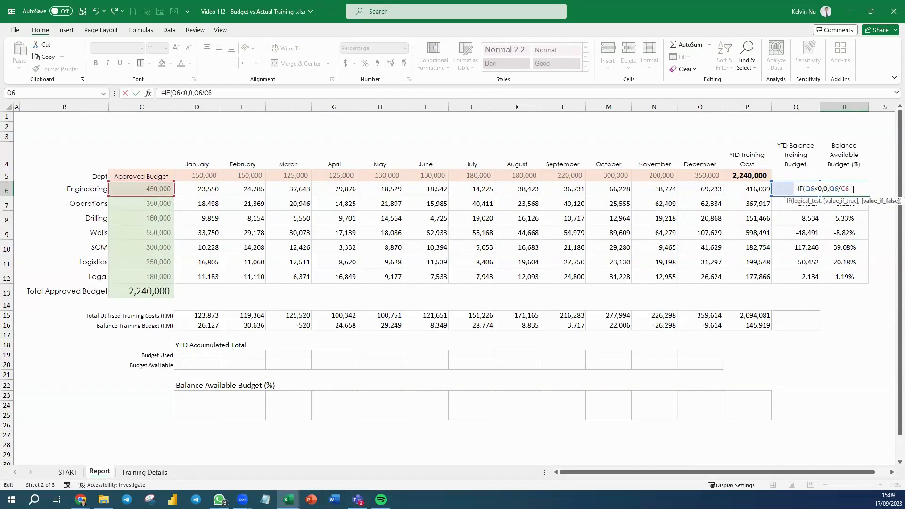
{"action": "type", "text": ")"}
{"action": "key", "text": "Return"}
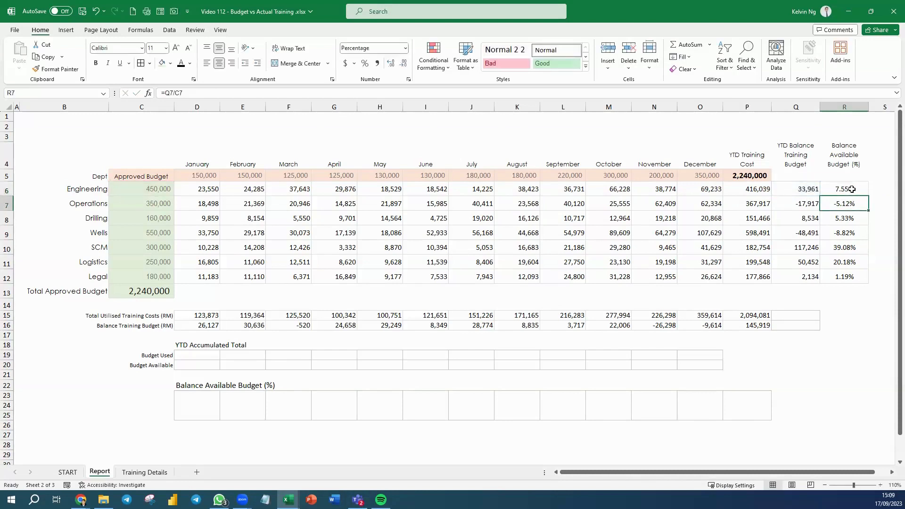
{"action": "left_click", "coordinate": [852, 189]}
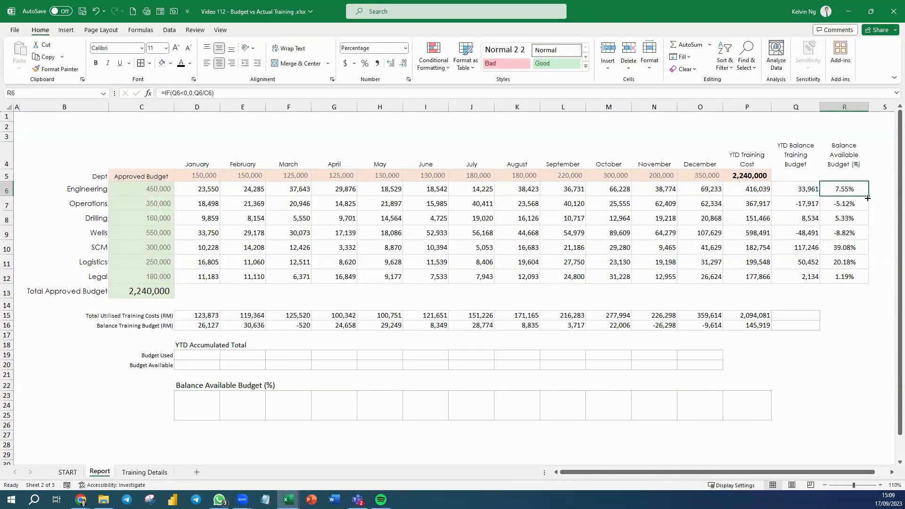
{"action": "left_click_drag", "start_coordinate": [867, 198], "coordinate": [862, 280]}
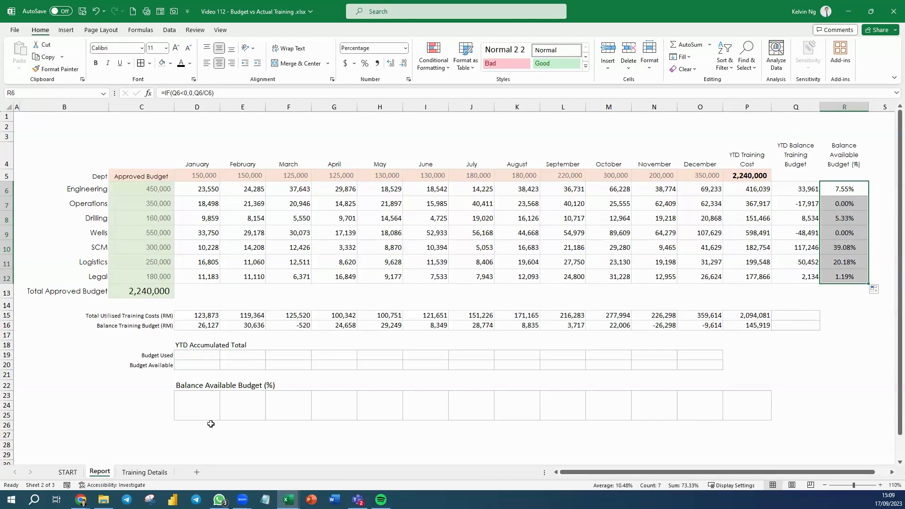
Enter =IF(D16<0,0,D16/D5) in D23 as January's balance available budget percentage.
{"action": "left_click", "coordinate": [200, 408]}
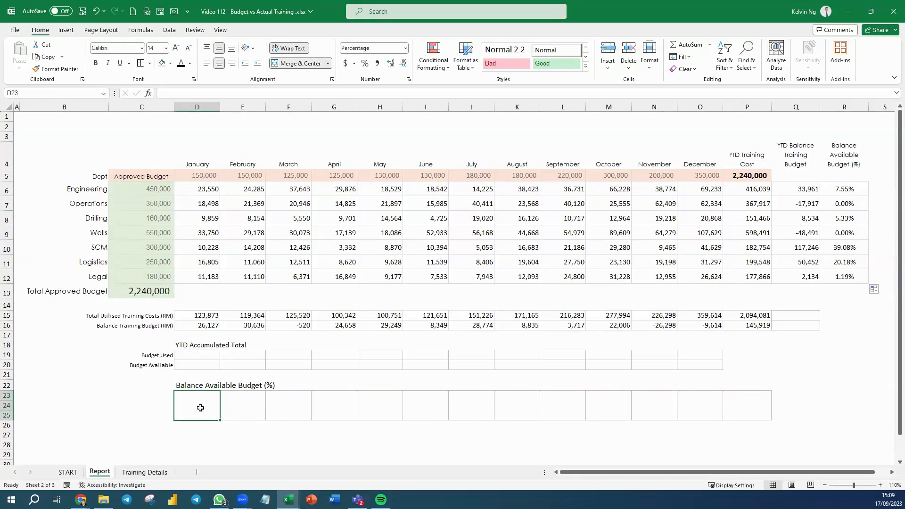
{"action": "type", "text": "="}
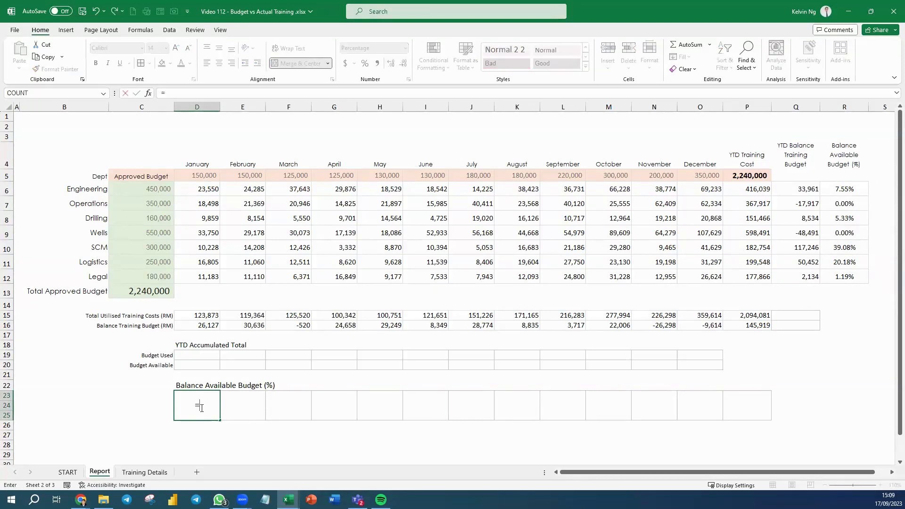
{"action": "type", "text": "IF("}
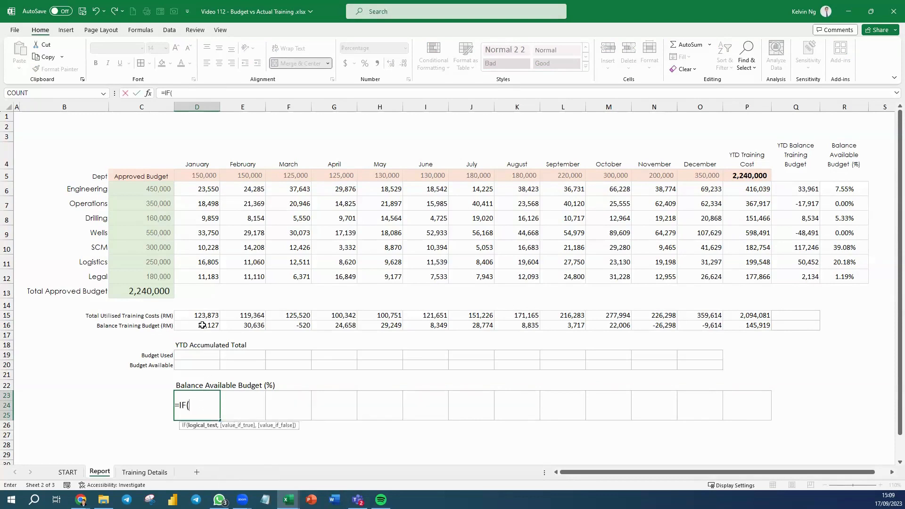
{"action": "left_click", "coordinate": [202, 325]}
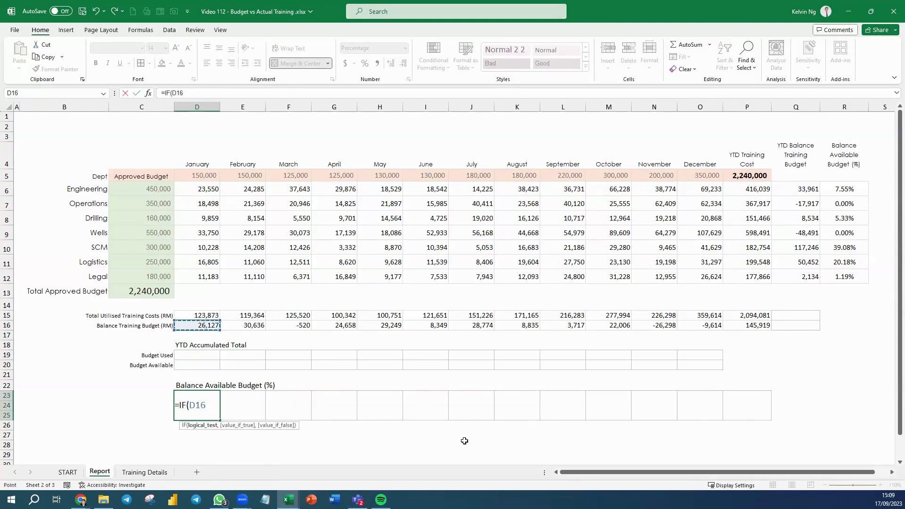
{"action": "type", "text": "<0,0,"}
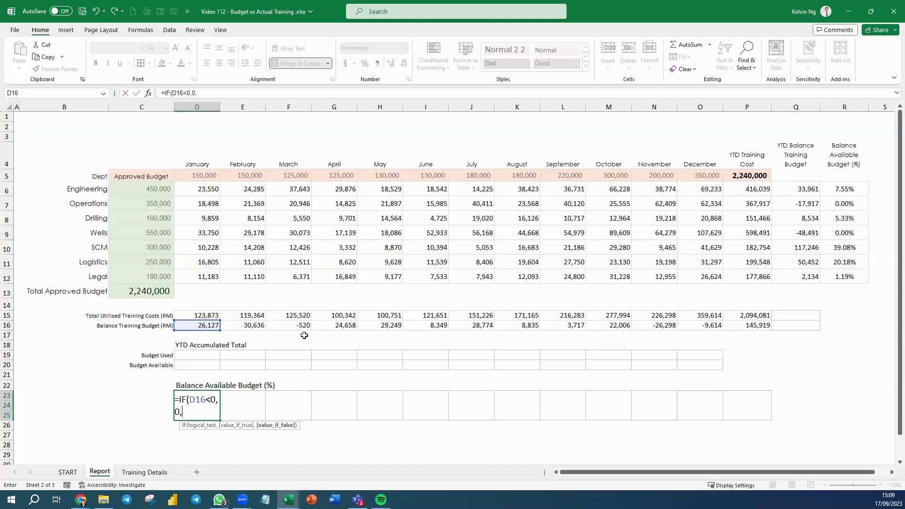
{"action": "left_click", "coordinate": [196, 324]}
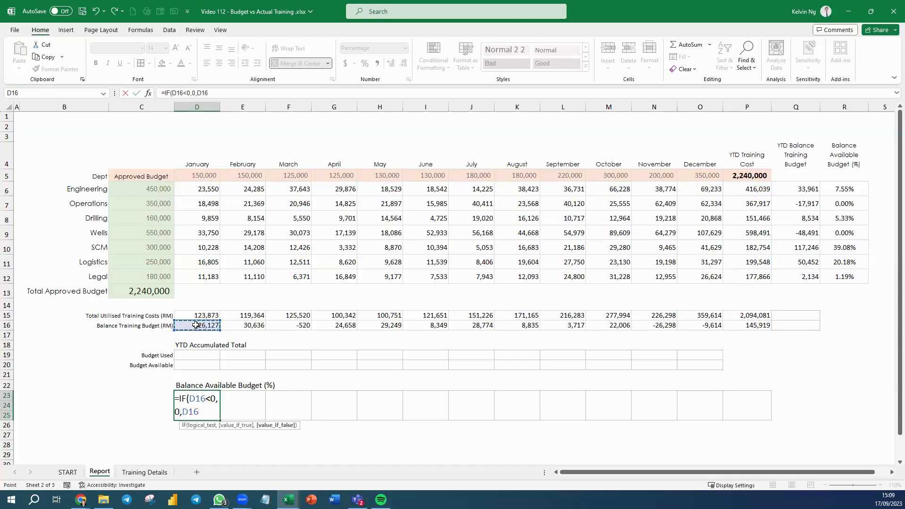
{"action": "type", "text": "/"}
{"action": "left_click", "coordinate": [213, 176]}
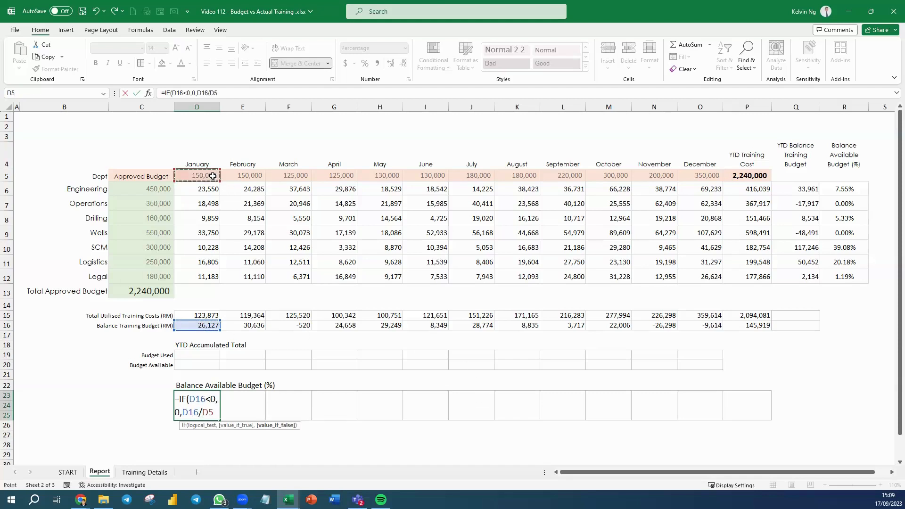
{"action": "type", "text": ")"}
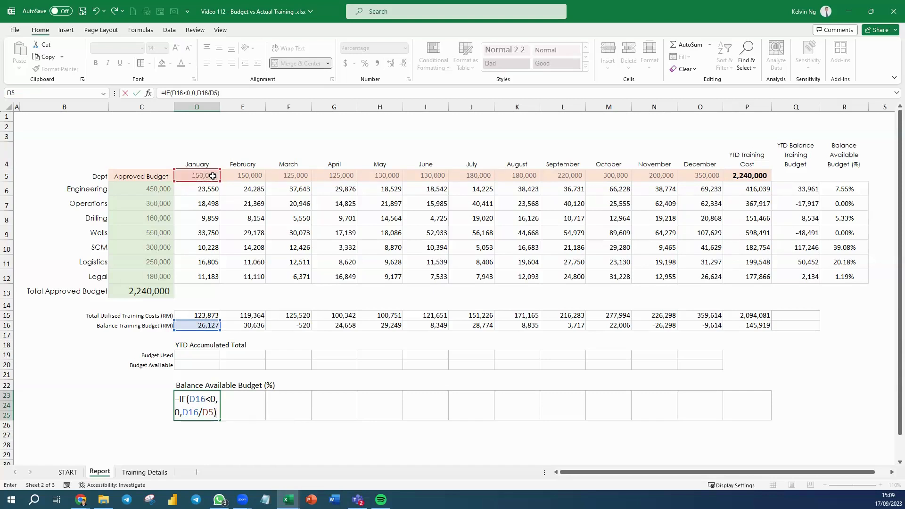
{"action": "key", "text": "Return"}
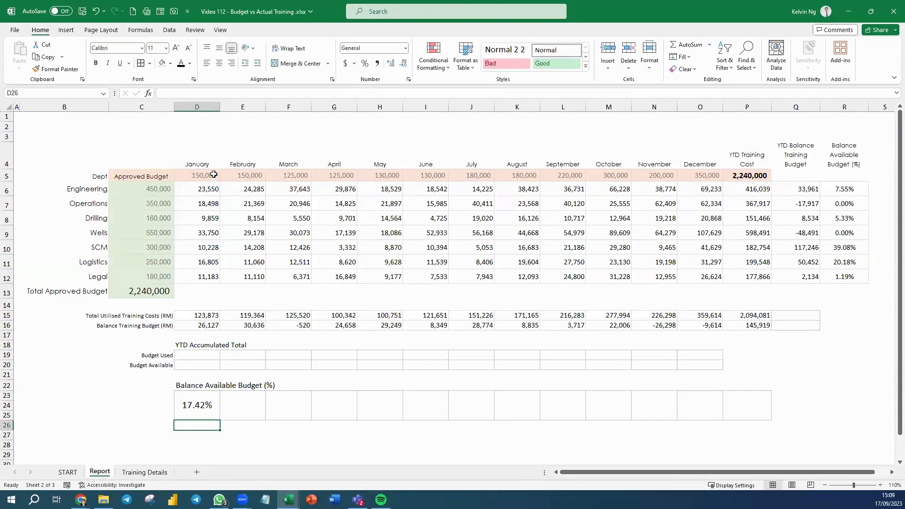
Copy January's balance available percentage formula across the row through the YTD Training Cost column P.
{"action": "left_click", "coordinate": [203, 412]}
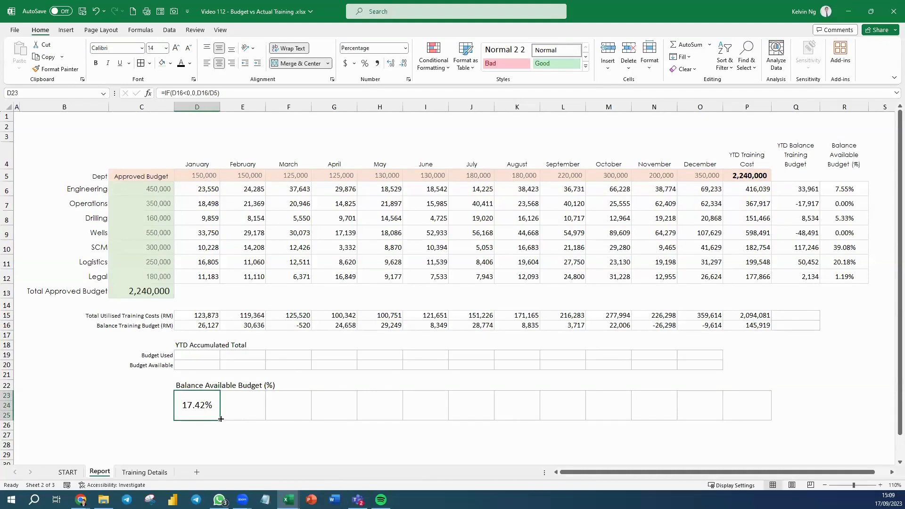
{"action": "left_click_drag", "start_coordinate": [221, 418], "coordinate": [752, 426]}
{"action": "left_click", "coordinate": [819, 427]}
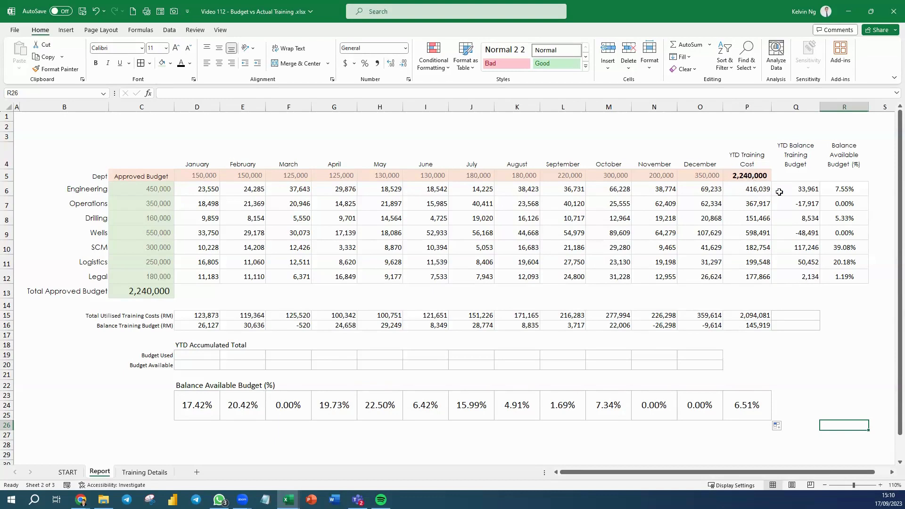
Enter the running total =SUM($D$15:D15) for Budget Used in D19 and copy it across to December in O19.
{"action": "left_click", "coordinate": [190, 354]}
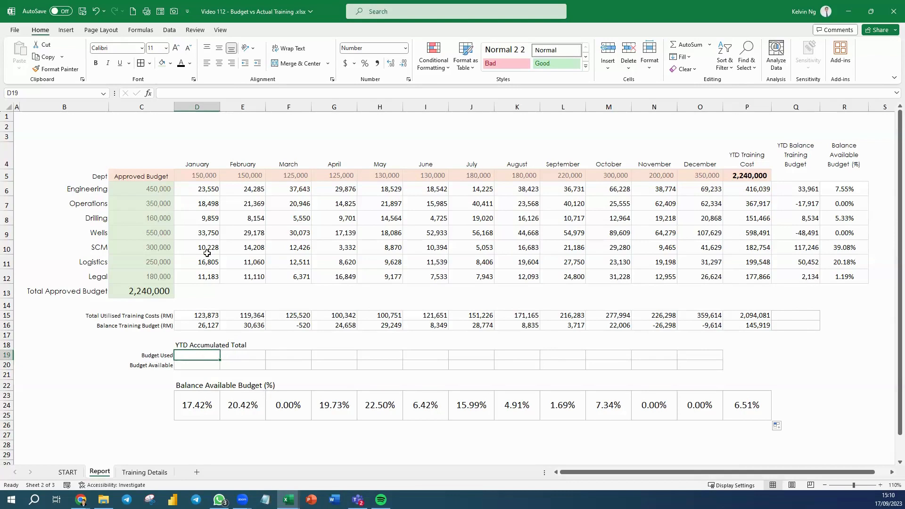
{"action": "type", "text": "="}
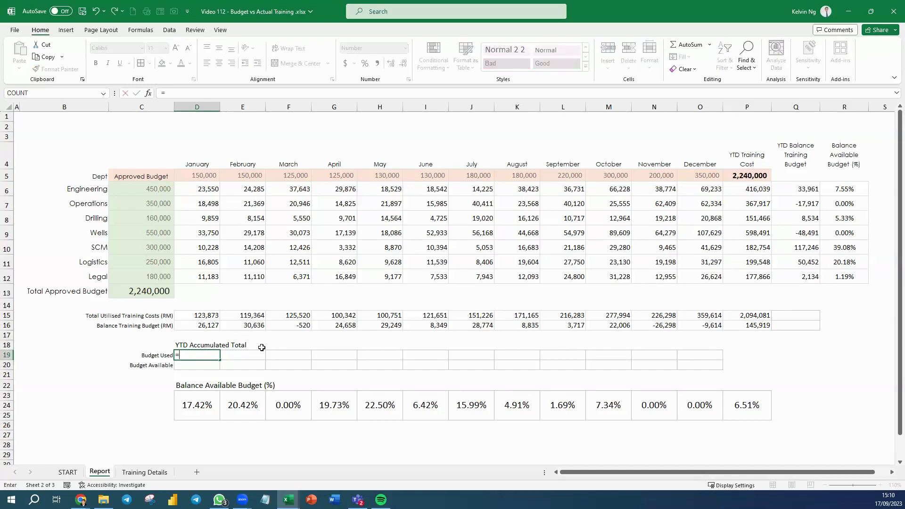
{"action": "type", "text": "SUM("}
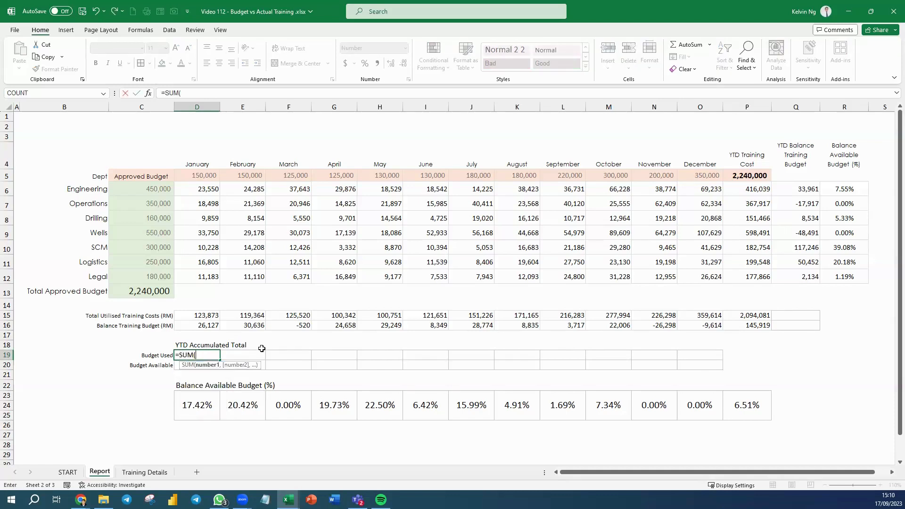
{"action": "left_click", "coordinate": [201, 314]}
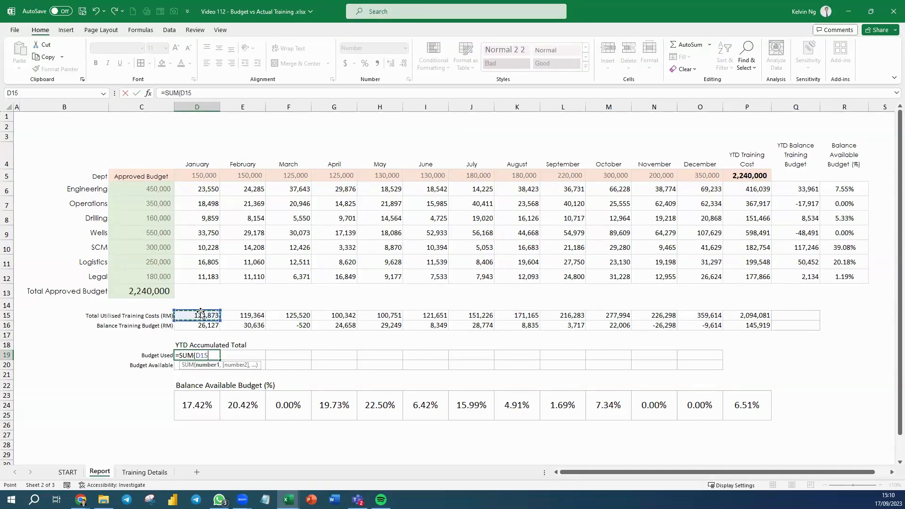
{"action": "key", "text": "F8"}
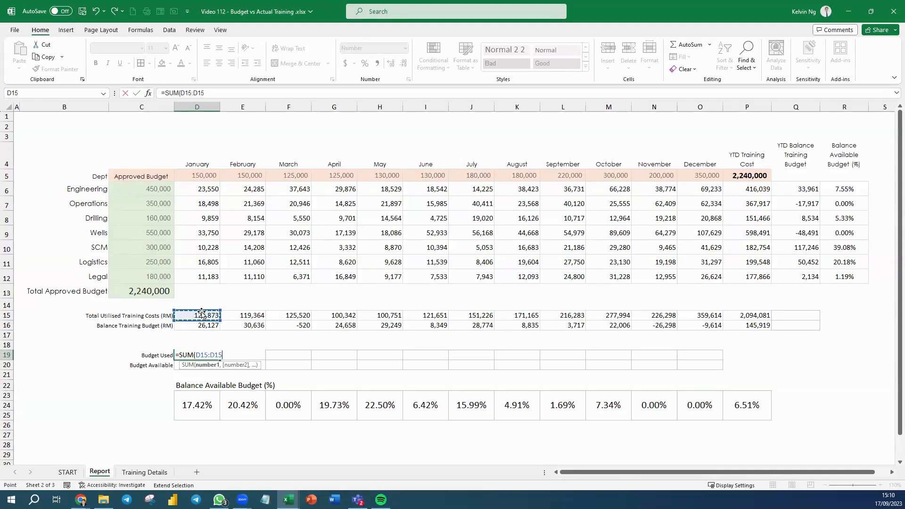
{"action": "type", "text": ")"}
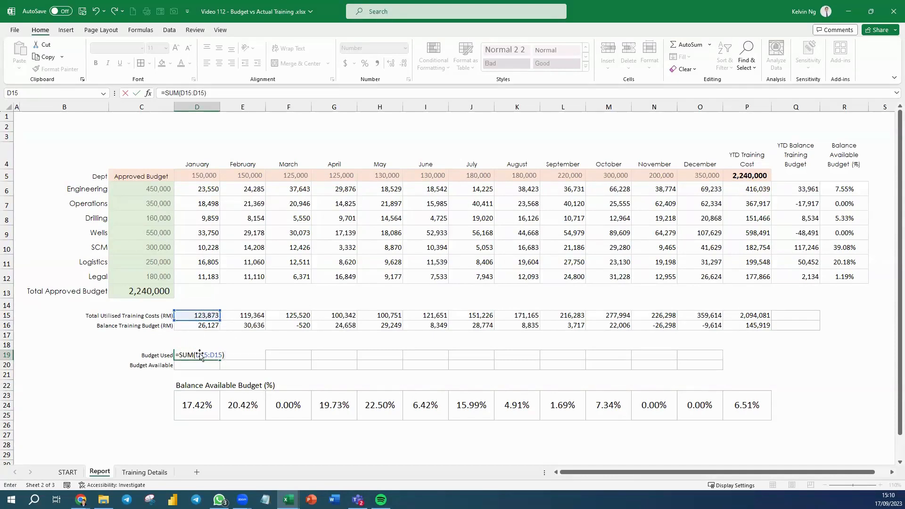
{"action": "left_click", "coordinate": [204, 354]}
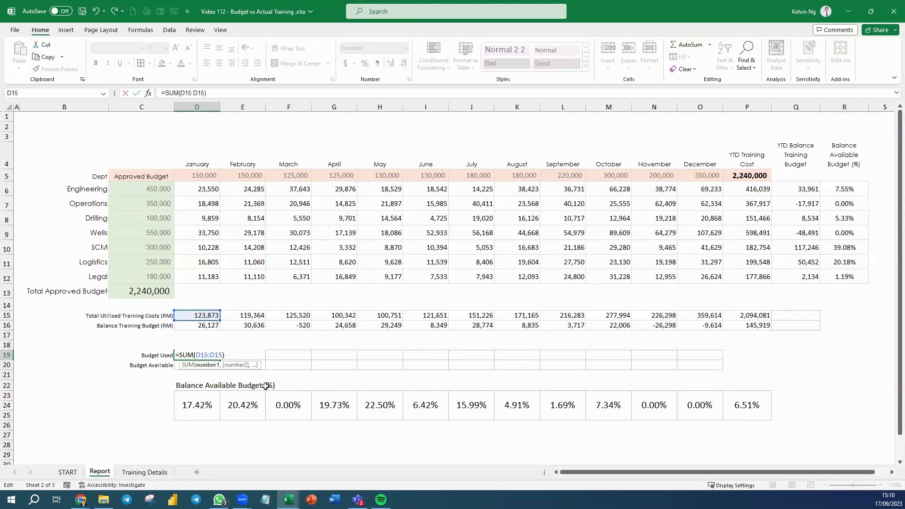
{"action": "key", "text": "F4"}
{"action": "key", "text": "Return"}
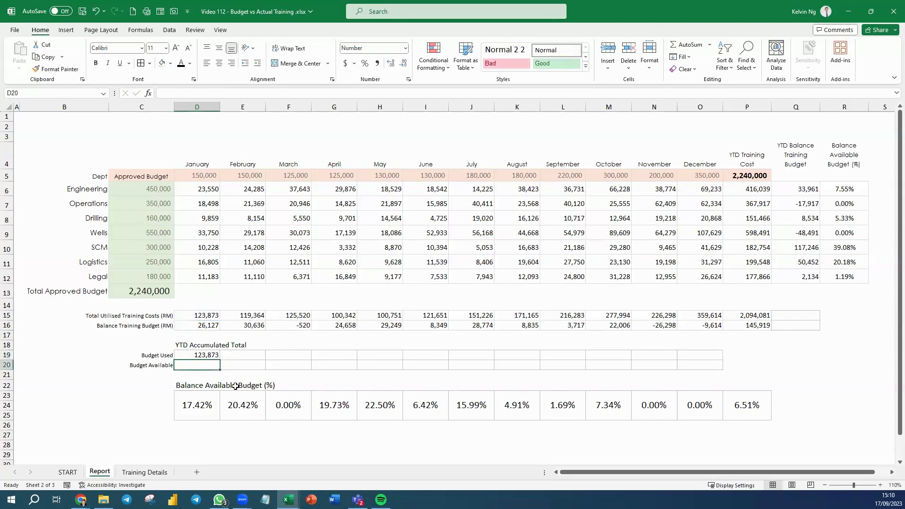
{"action": "left_click", "coordinate": [212, 354]}
{"action": "left_click_drag", "start_coordinate": [242, 361], "coordinate": [718, 360]}
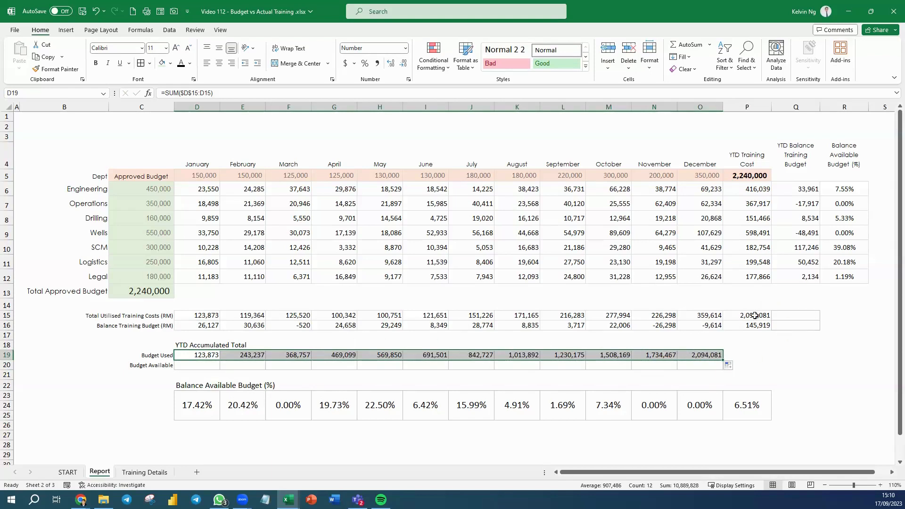
Enter =C13-SUM($D$15:D15) in D20 as January's accumulated Budget Available.
{"action": "left_click", "coordinate": [199, 364]}
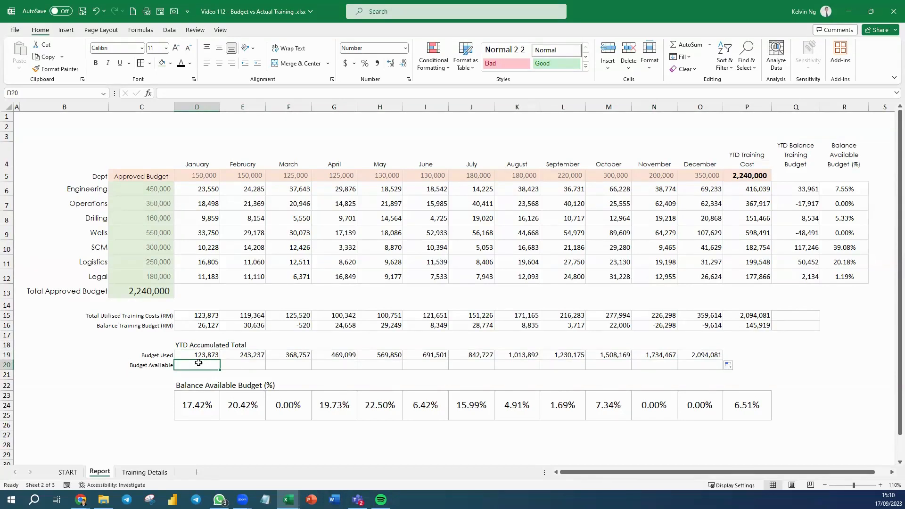
{"action": "type", "text": "="}
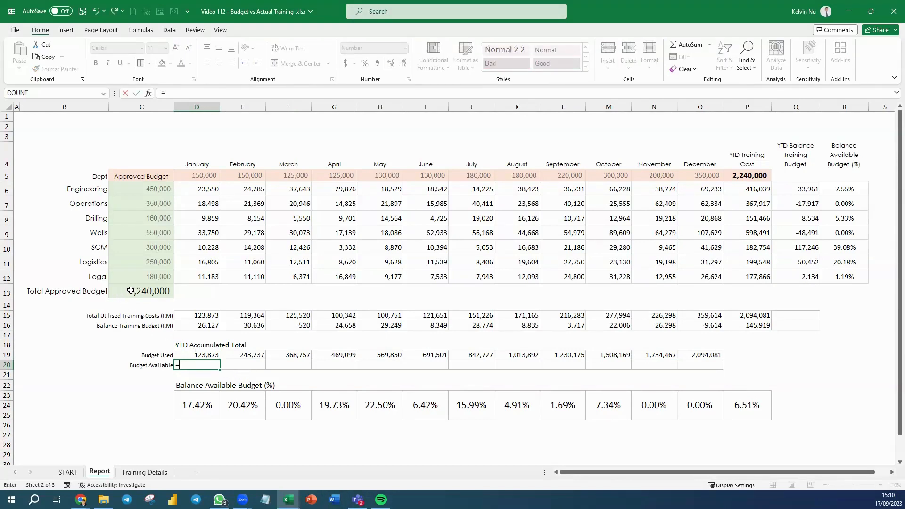
{"action": "left_click", "coordinate": [130, 291]}
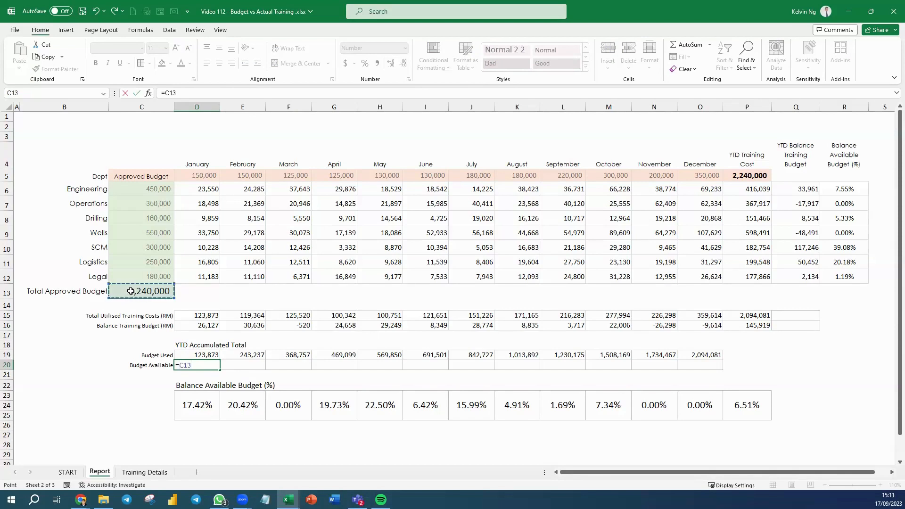
{"action": "type", "text": "-SUM("}
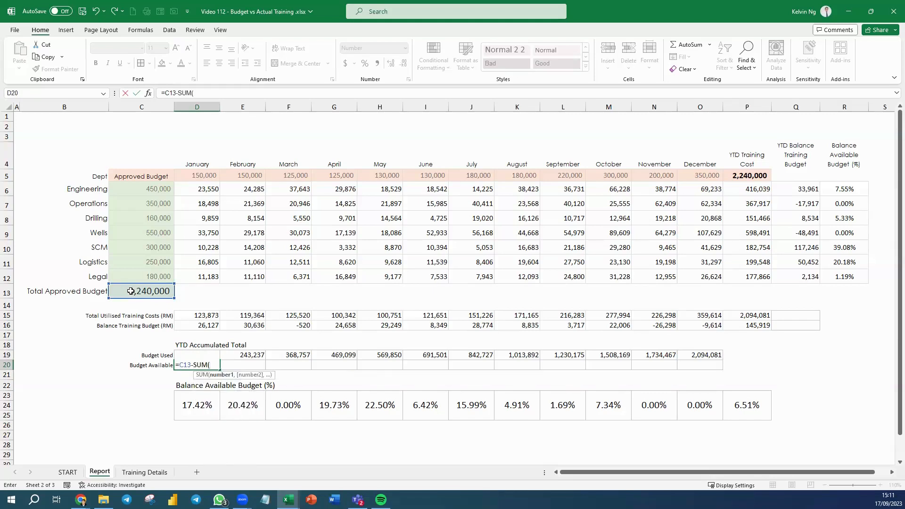
{"action": "left_click", "coordinate": [206, 316]}
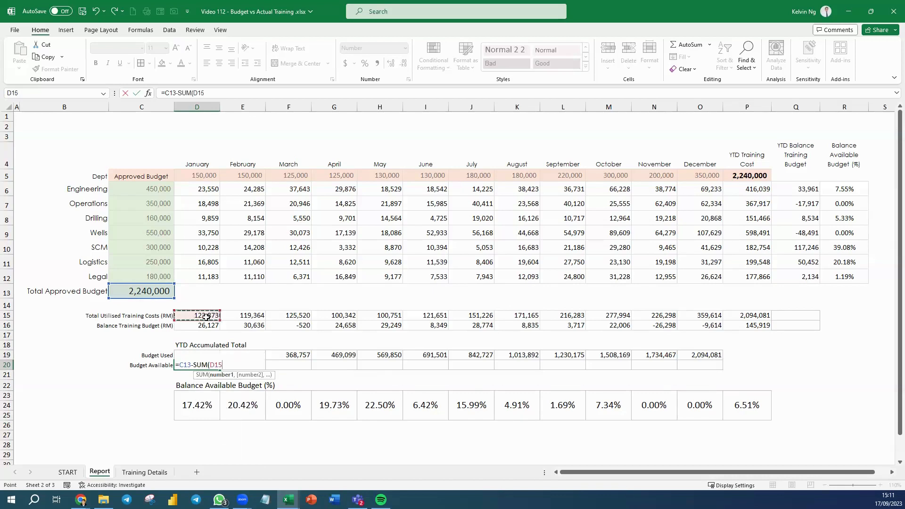
{"action": "key", "text": "F8"}
{"action": "type", "text": "0"}
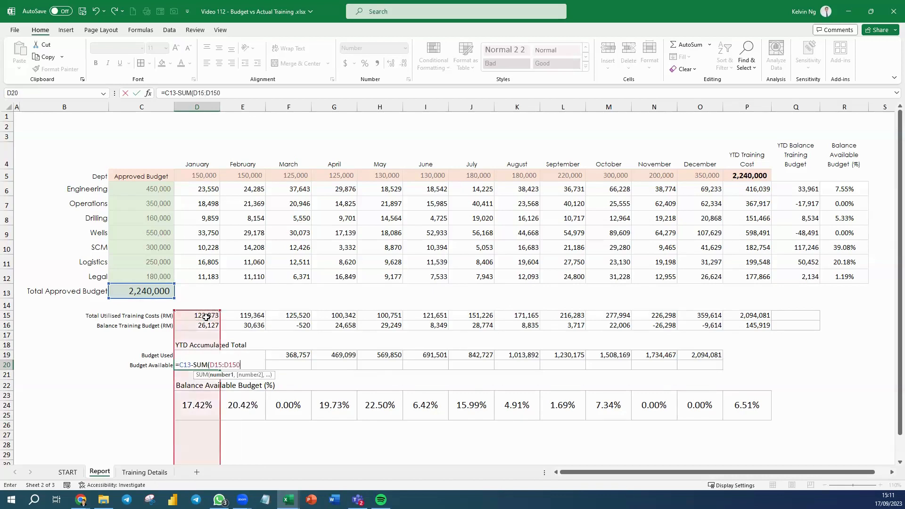
{"action": "key", "text": "BackSpace"}
{"action": "type", "text": ")"}
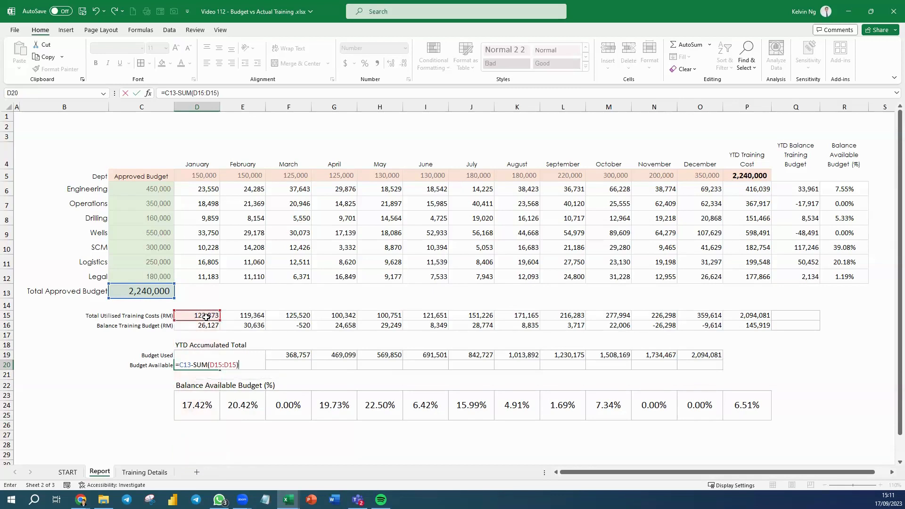
{"action": "double_click", "coordinate": [215, 363]}
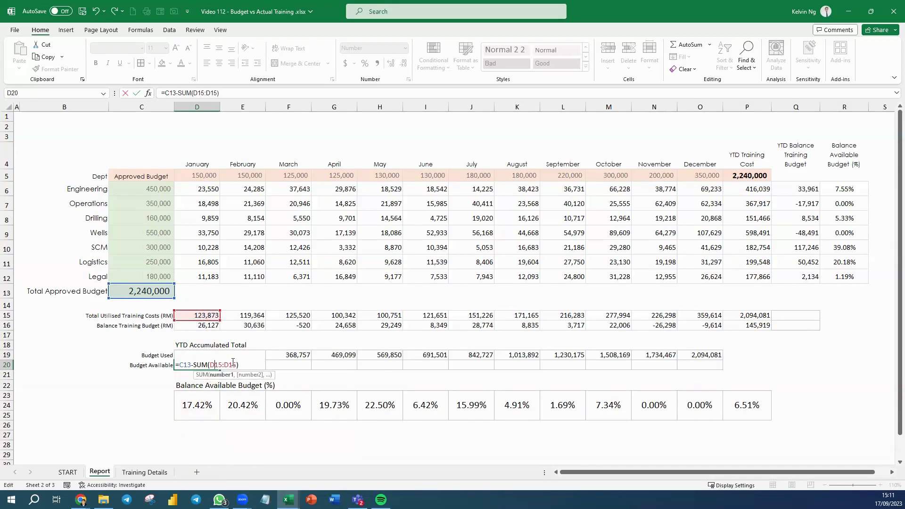
{"action": "key", "text": "F4"}
{"action": "key", "text": "Return"}
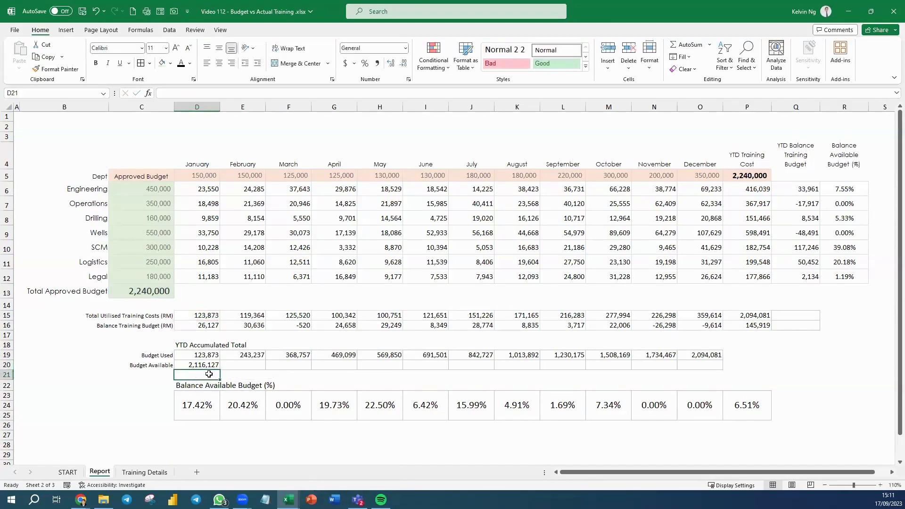
Copy January's Budget Available formula across to December in O20.
{"action": "left_click", "coordinate": [209, 357]}
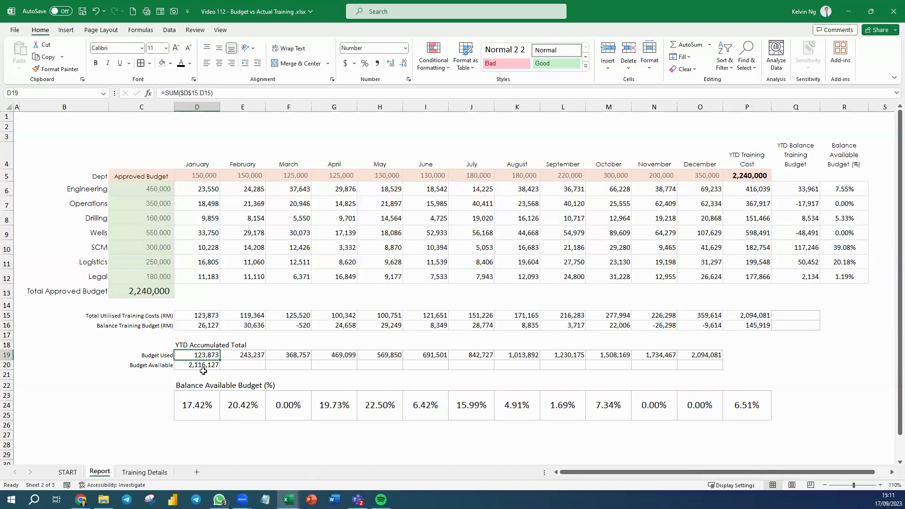
{"action": "left_click", "coordinate": [204, 368]}
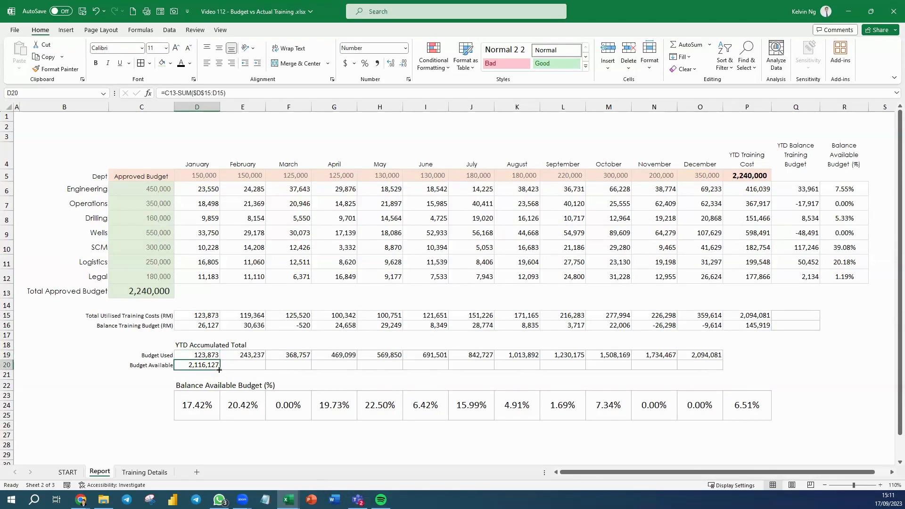
{"action": "left_click_drag", "start_coordinate": [219, 369], "coordinate": [709, 372]}
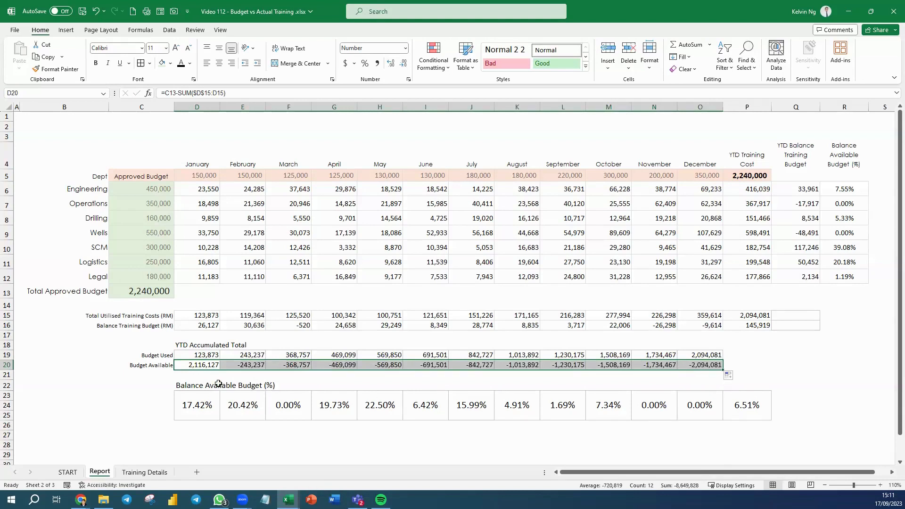
Make the C13 reference absolute in D20, giving =$C$13-SUM($D$15:D15), and copy the formula across to December in O20.
{"action": "double_click", "coordinate": [201, 366]}
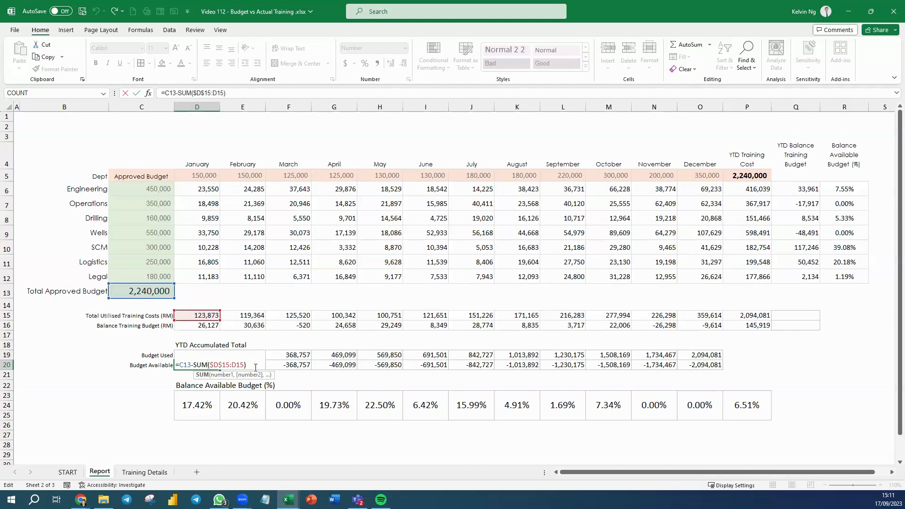
{"action": "left_click", "coordinate": [186, 367]}
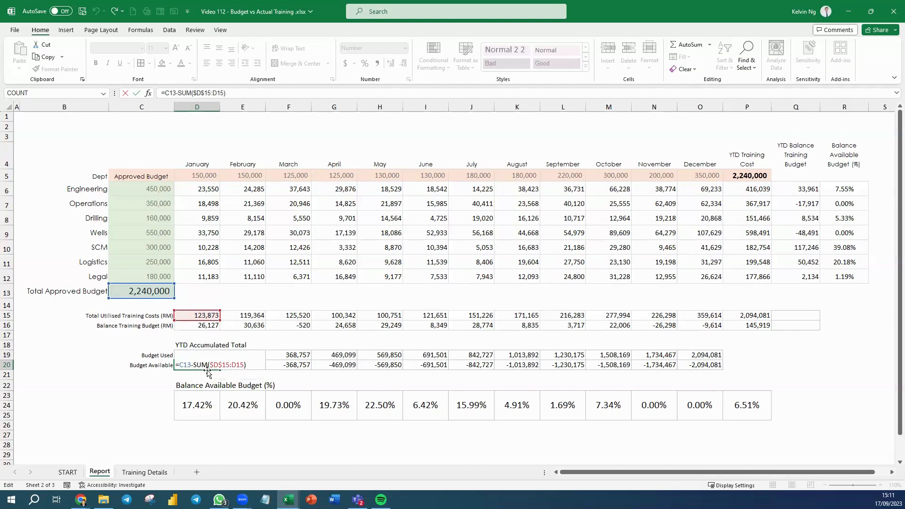
{"action": "key", "text": "Return"}
{"action": "left_click", "coordinate": [198, 365]}
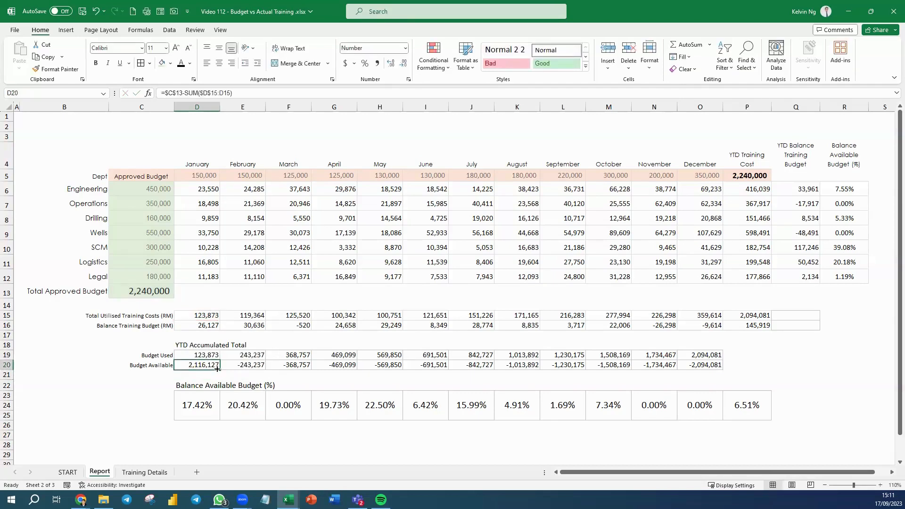
{"action": "left_click_drag", "start_coordinate": [221, 370], "coordinate": [724, 363]}
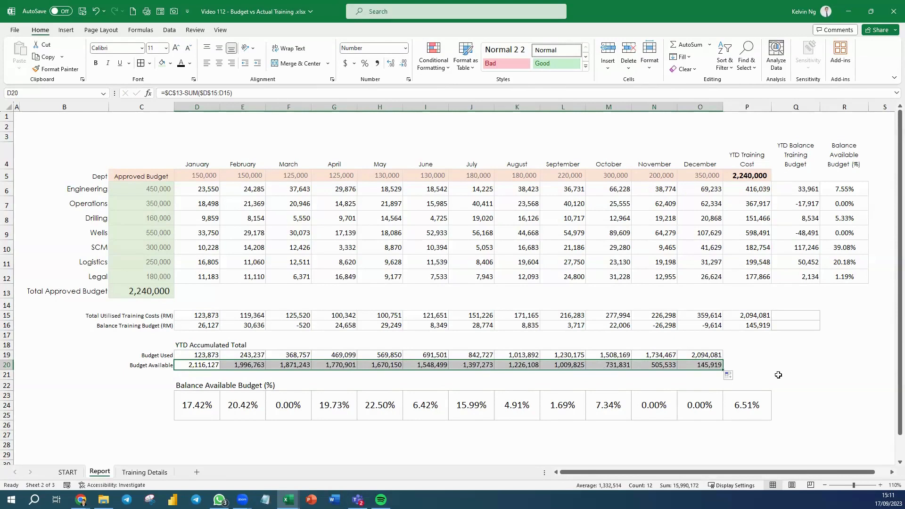
Deselect the filled range and switch to the START sheet.
{"action": "left_click", "coordinate": [773, 373]}
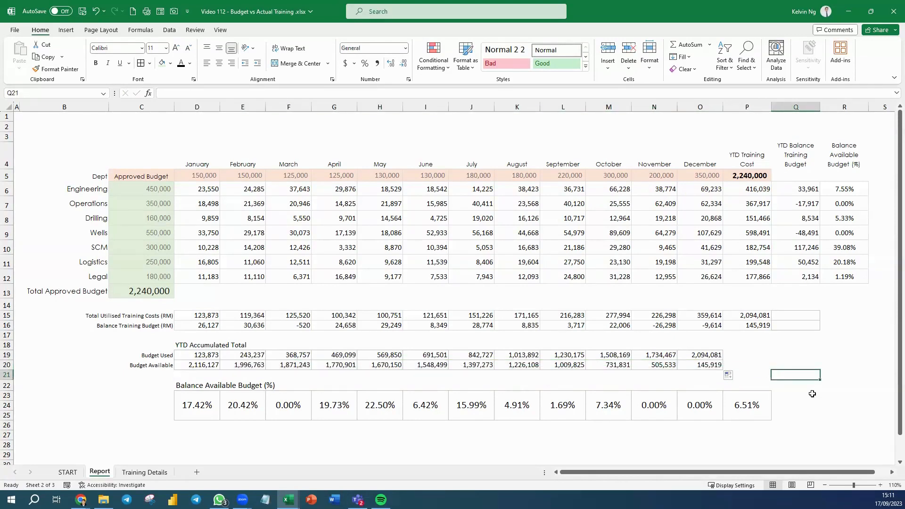
{"action": "left_click", "coordinate": [800, 423]}
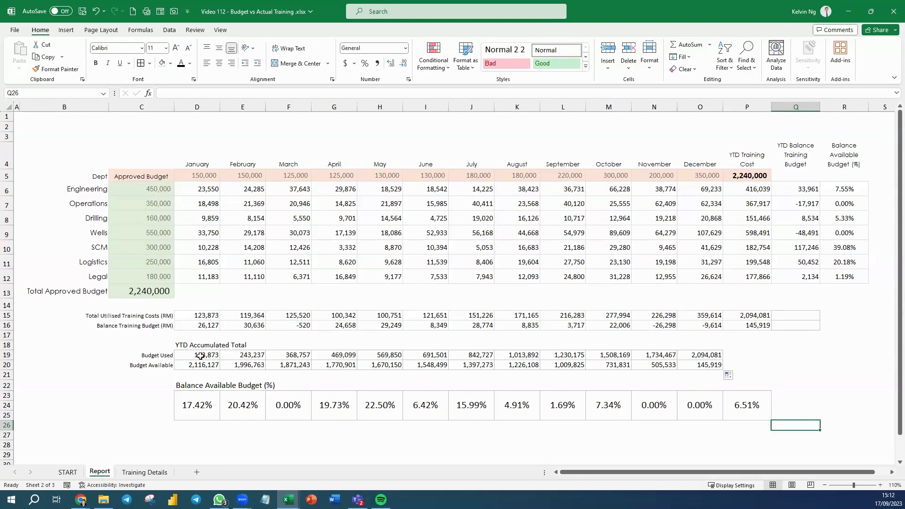
{"action": "left_click", "coordinate": [67, 473]}
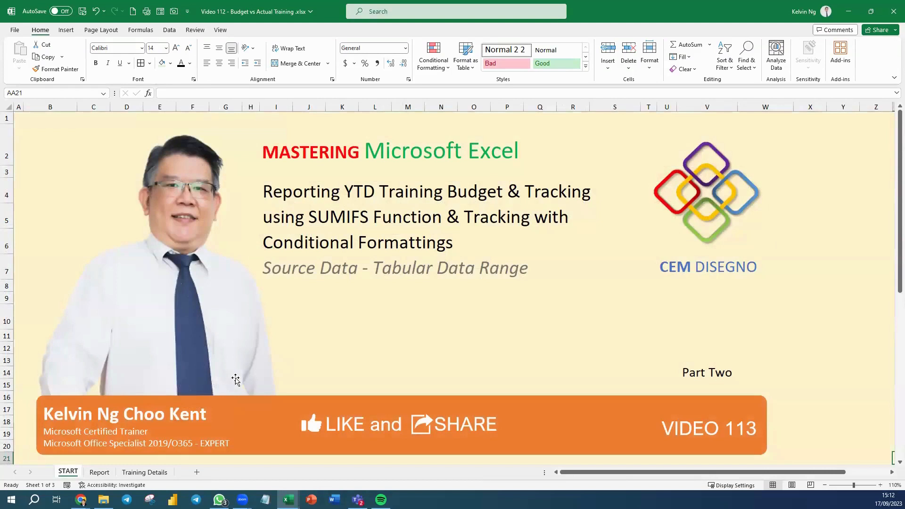